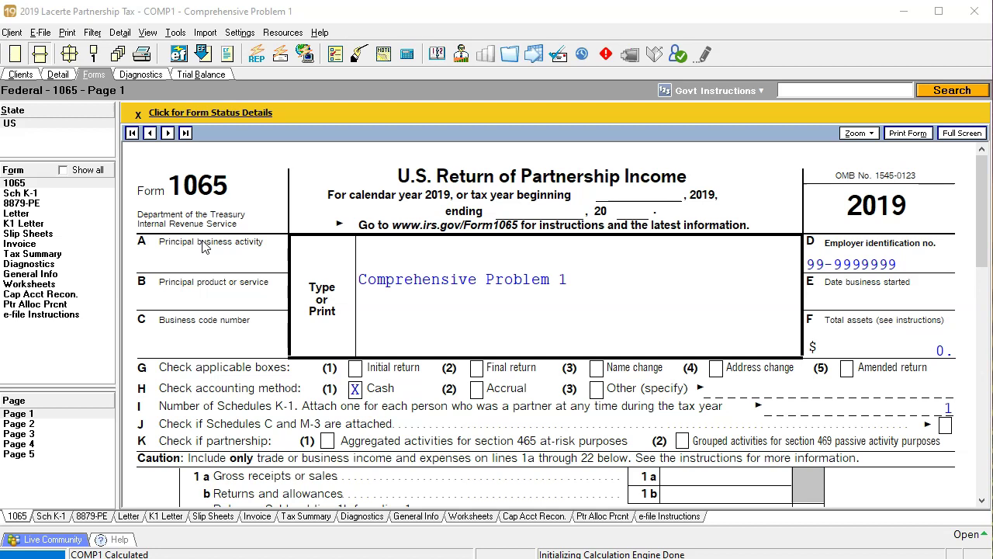
Step: Bring up the return's input screens and go to the partnership's Client Information
left_click(194, 478)
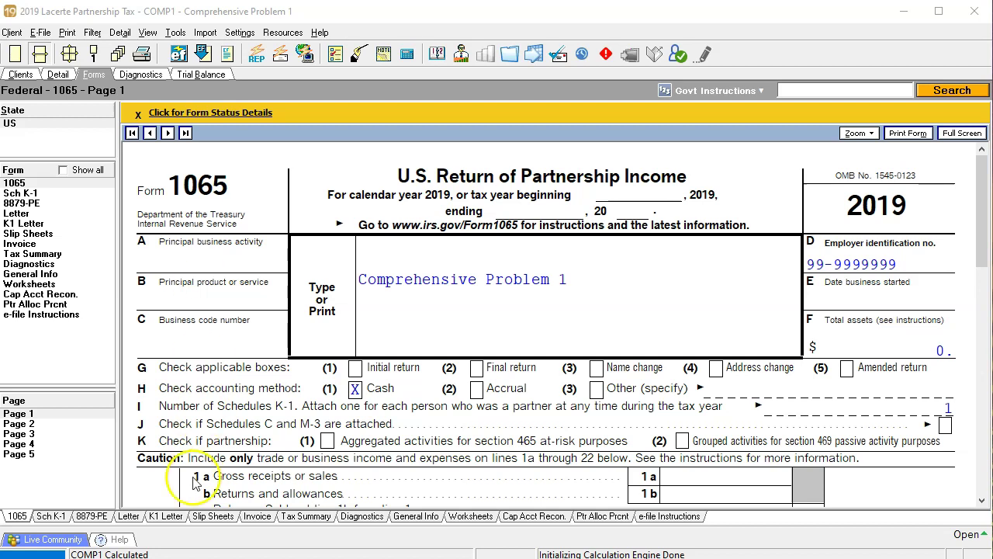
left_click(200, 441)
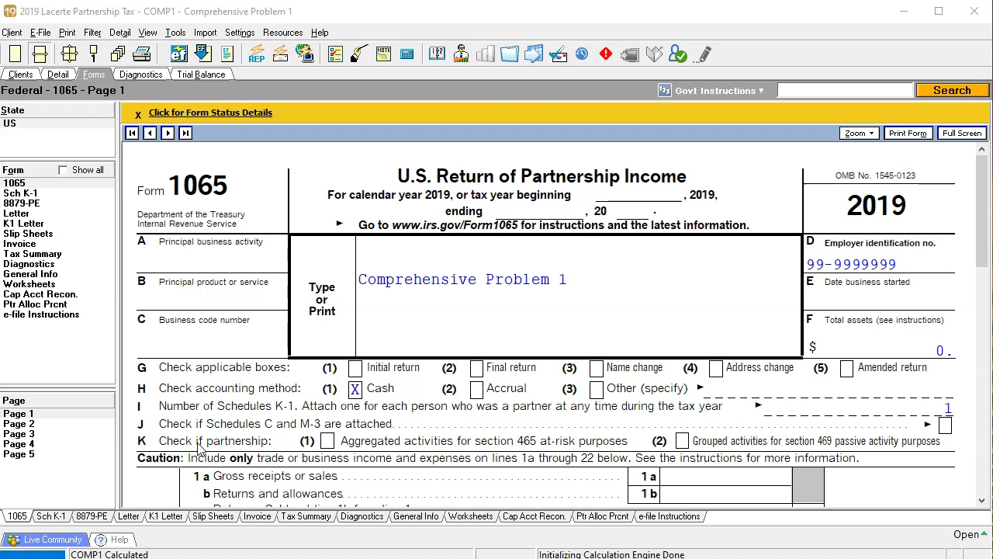
left_click(218, 446)
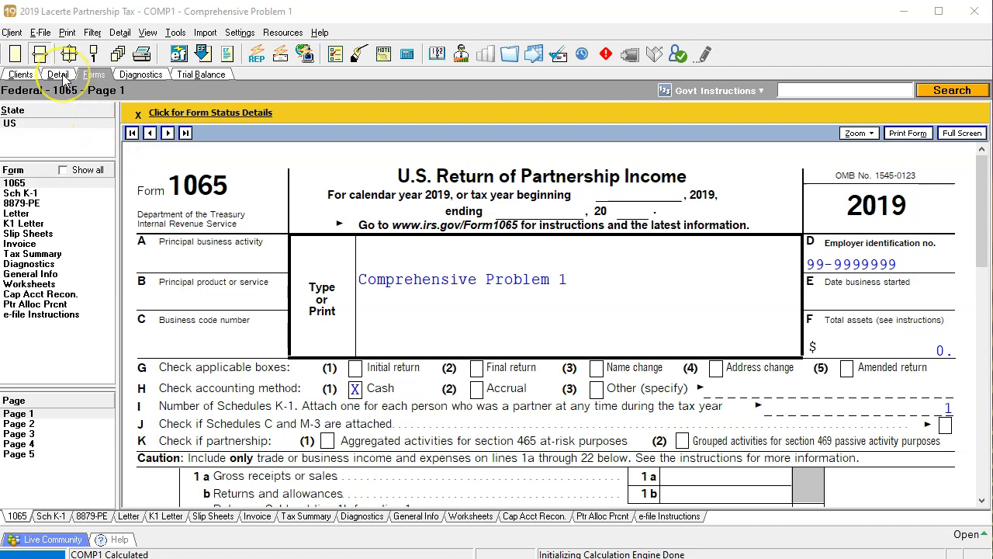
left_click(59, 74)
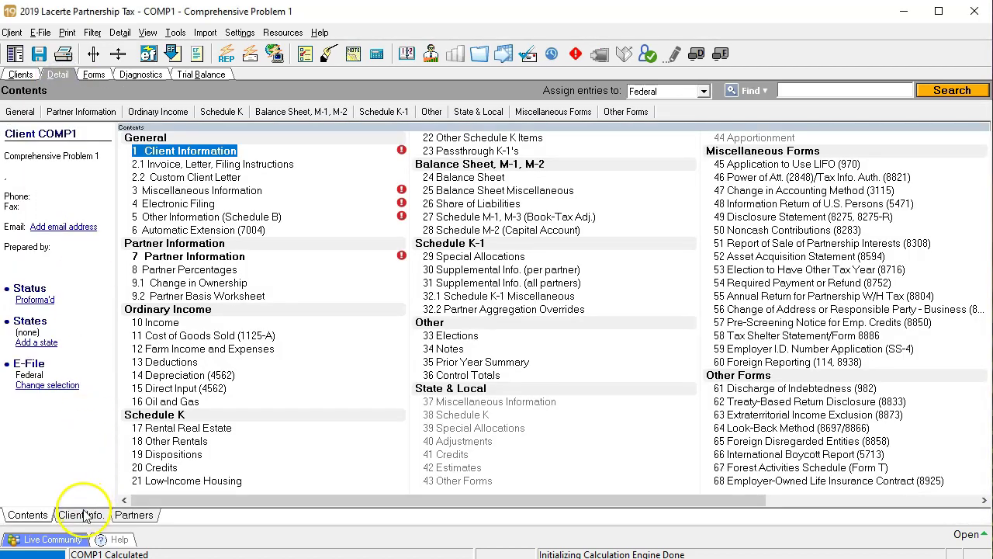
left_click(81, 516)
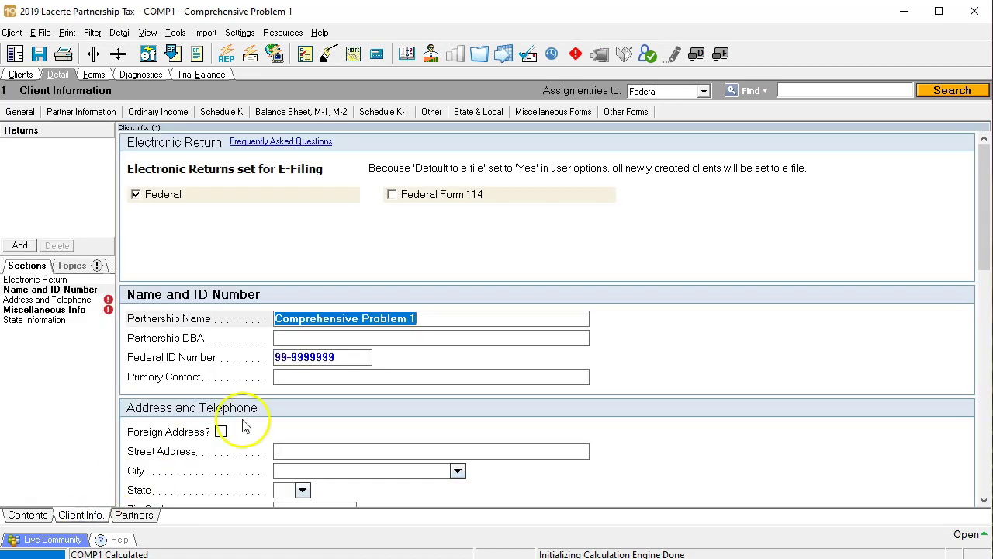
Step: Move past the name, DBA and federal ID fields and enter the primary contact's name
left_click(444, 325)
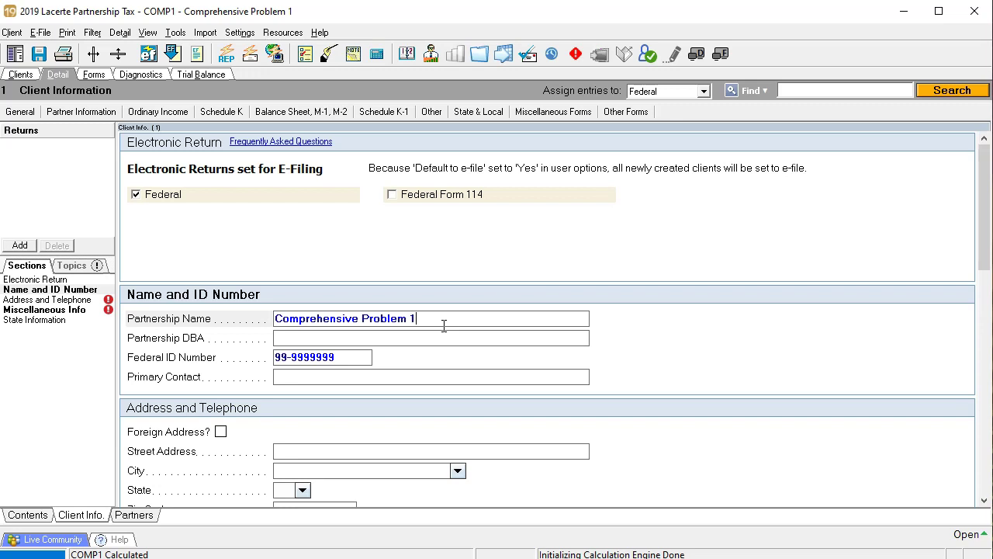
key("Tab")
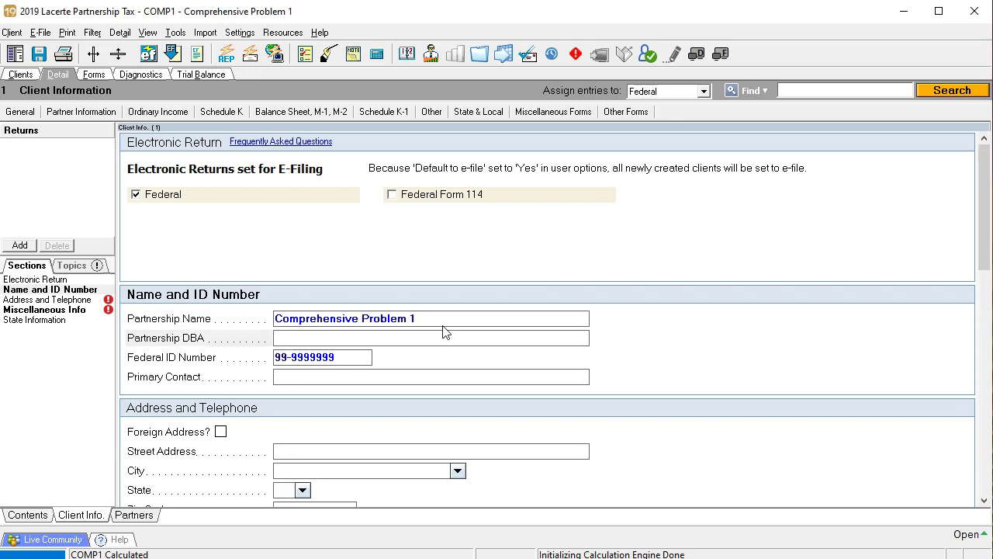
key("Tab")
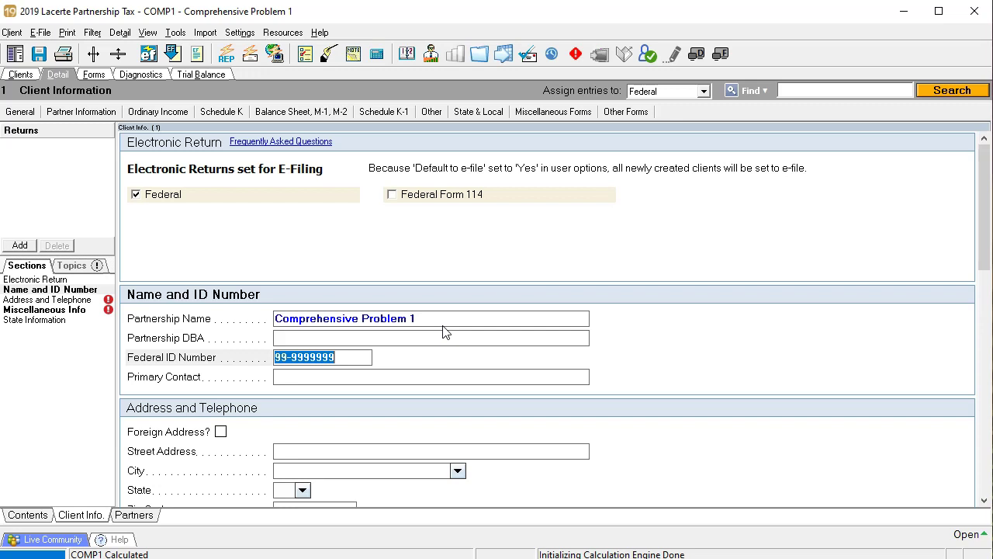
key("Return")
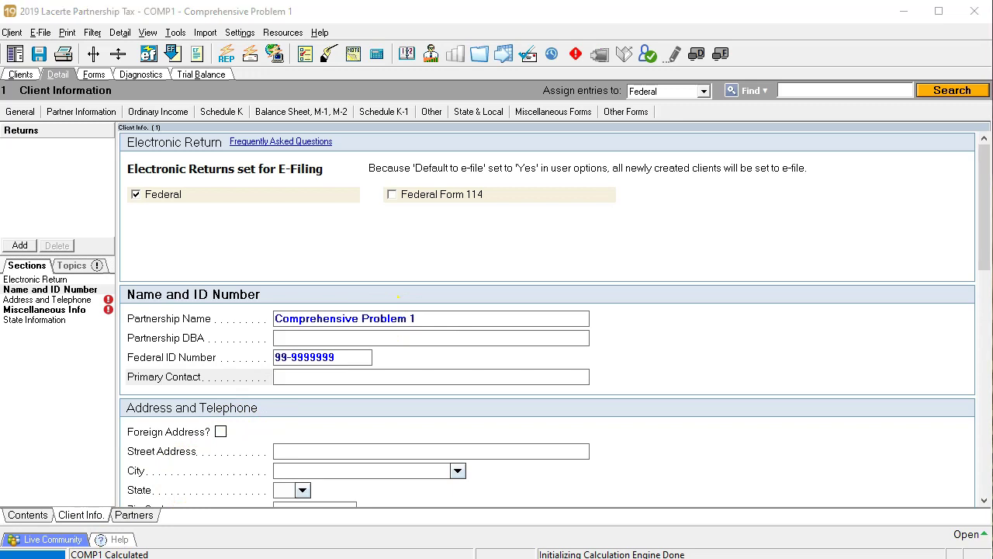
type("James Smith")
scroll(401, 406, "down", 2)
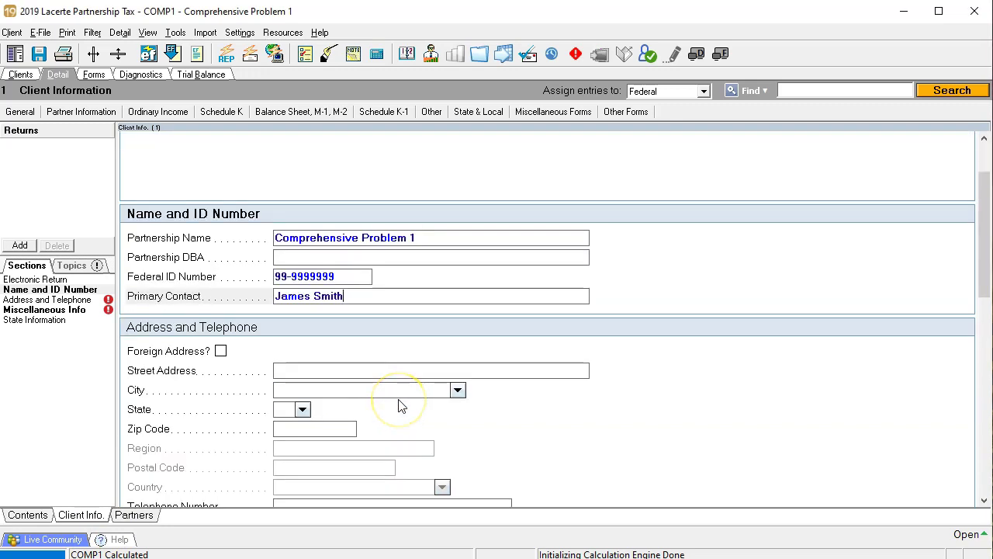
Step: Enter the partnership's street address, city, state CA and ZIP code
left_click(315, 373)
scroll(627, 429, "down", 2)
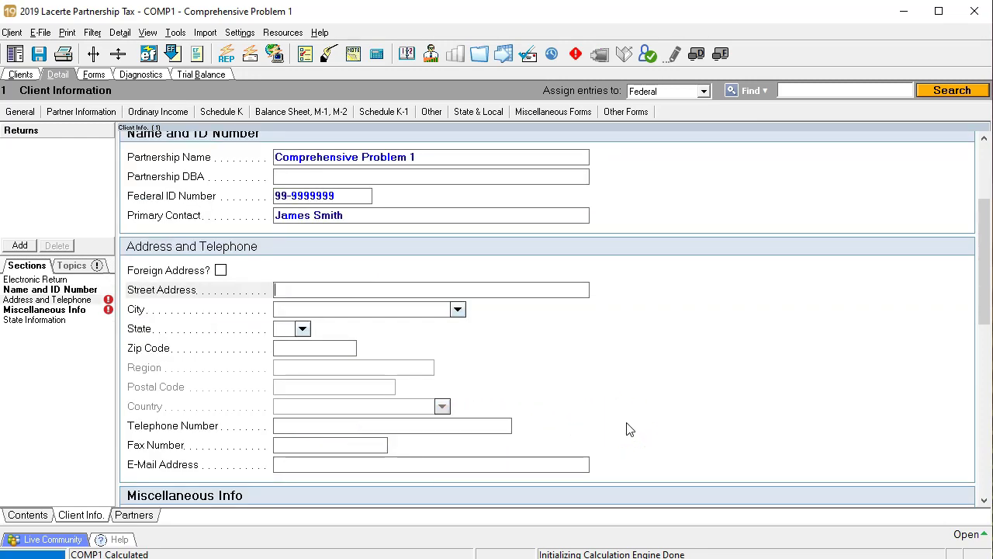
key("Tab")
type("Beve")
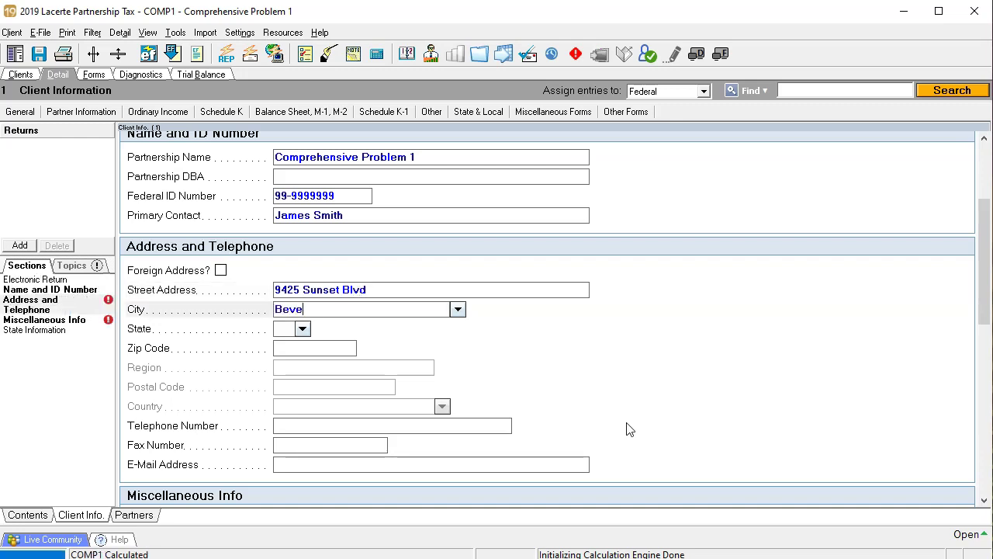
type("rly Hill")
key("Tab")
type("ca")
key("Tab")
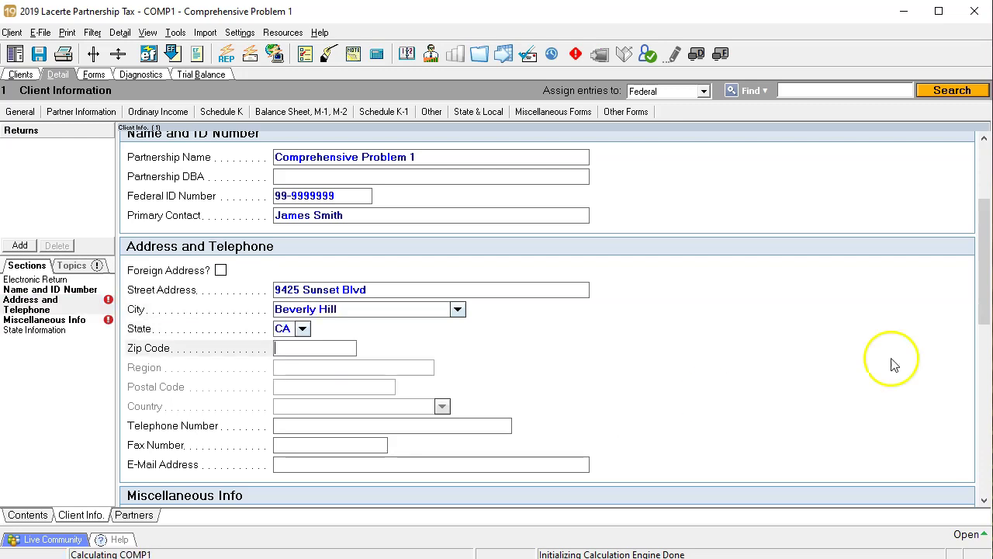
type("90210")
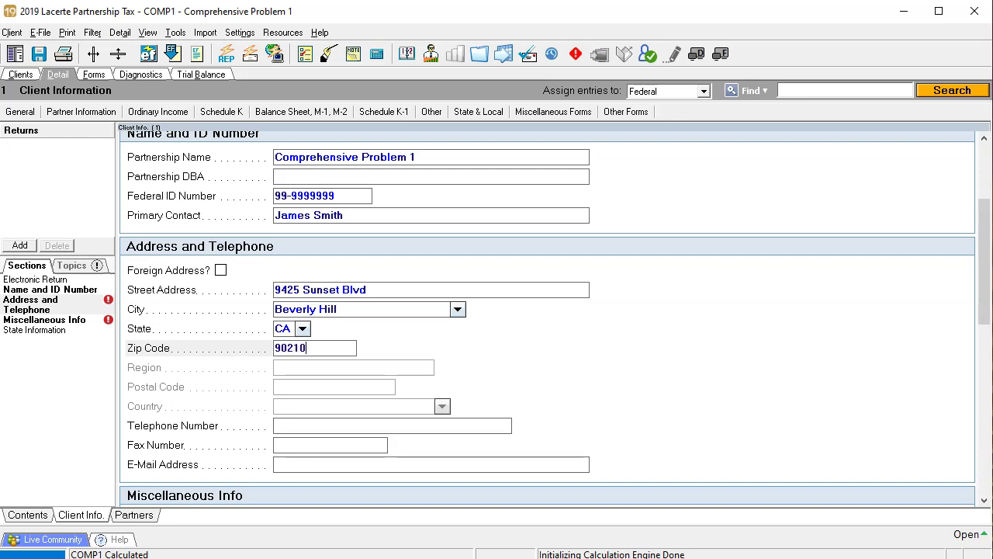
key("Tab")
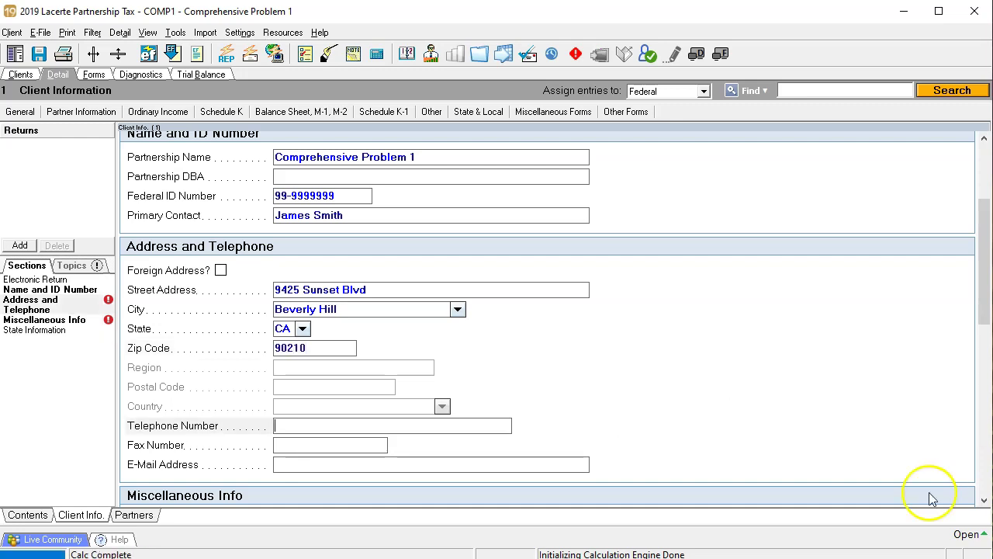
left_click(318, 335)
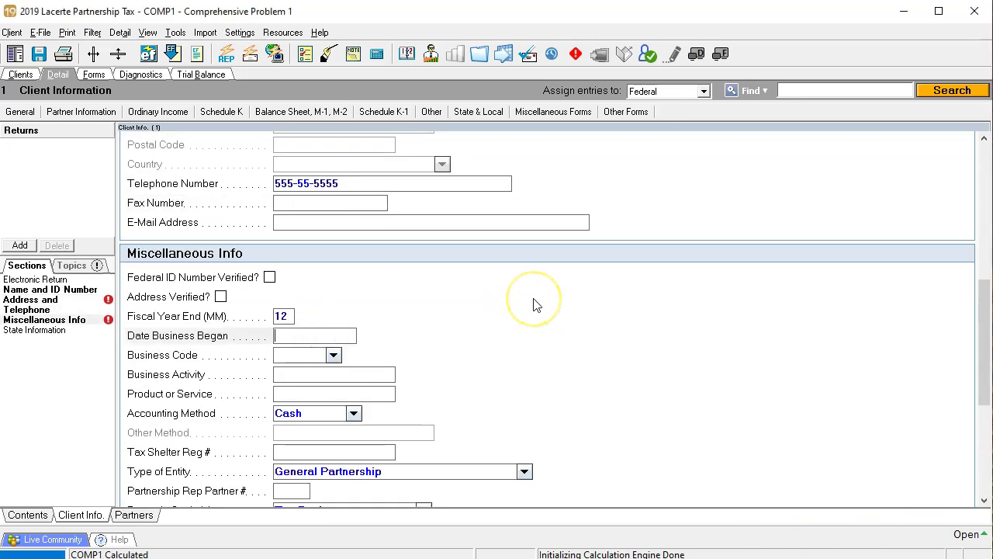
Step: Set the business start date to 1/1/2015 and the business code to 448110
type("010115")
key("Tab")
left_click(479, 299)
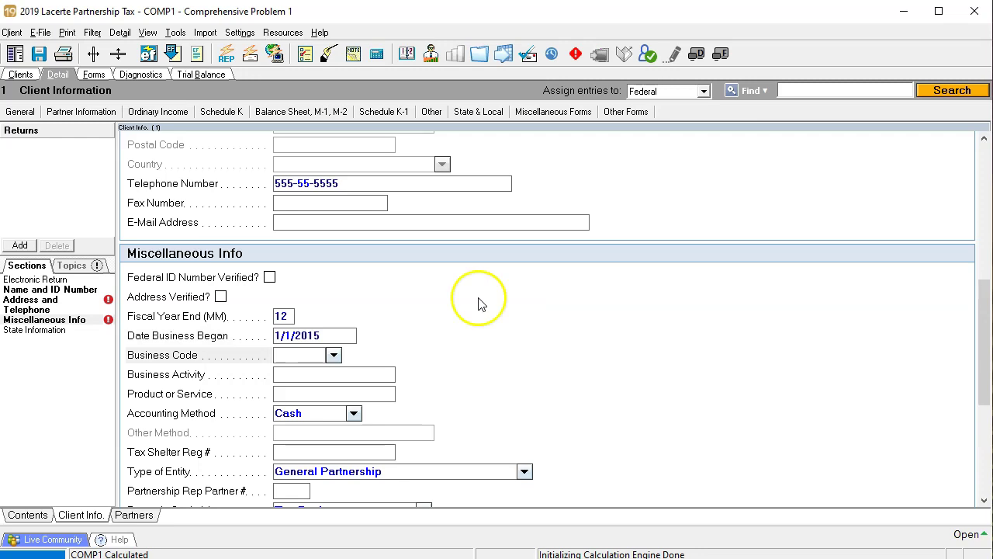
left_click(355, 470)
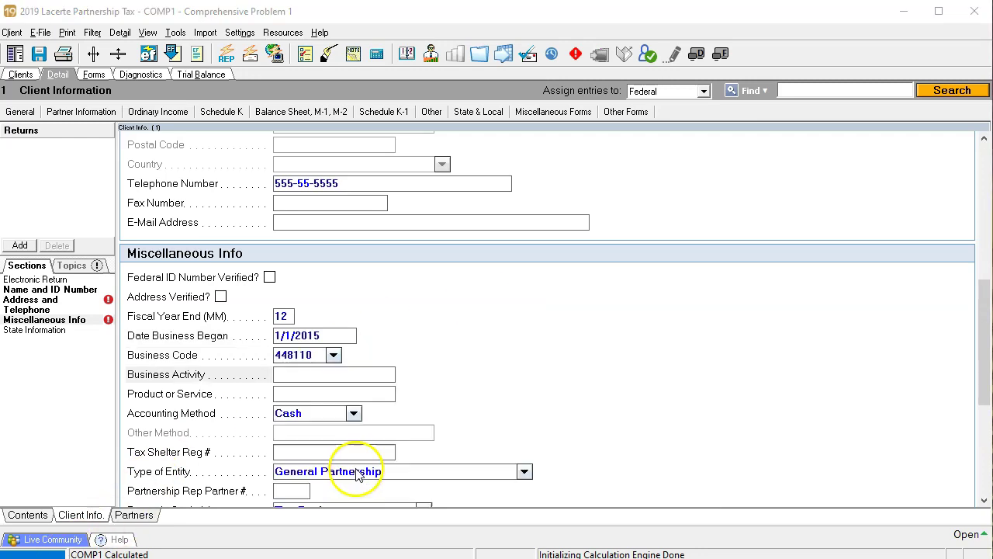
left_click(344, 354)
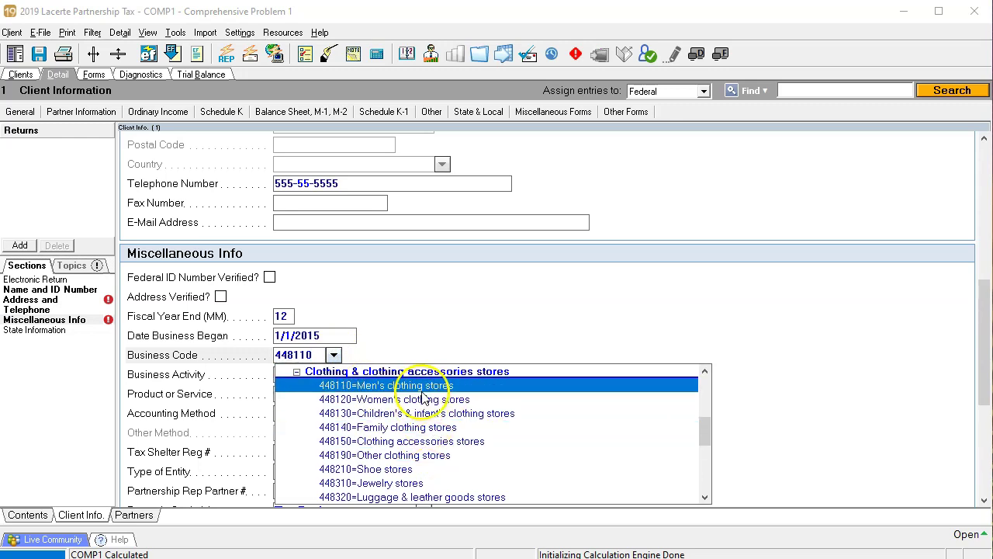
left_click(518, 293)
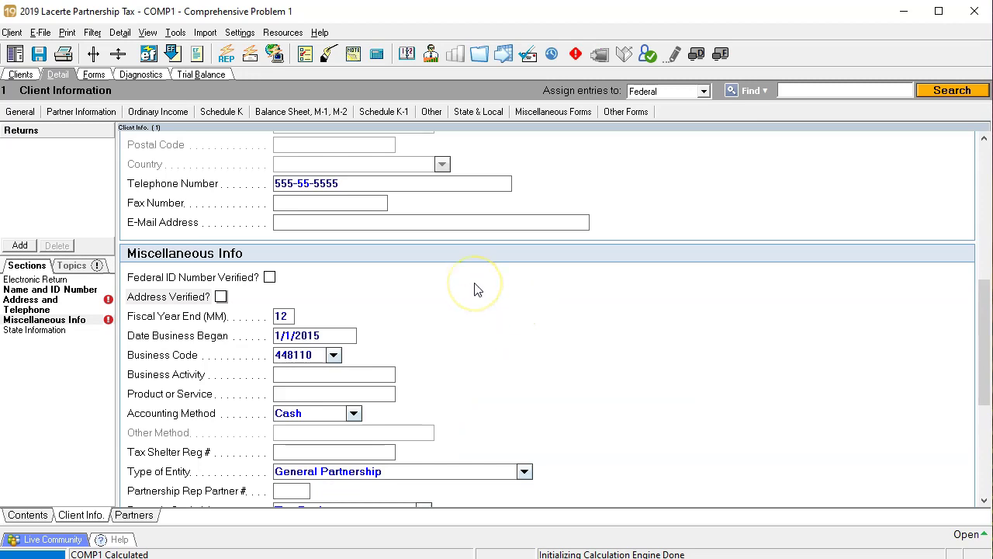
Step: Enter activity Clothing Sales and product Clothing, and choose the Accrual accounting method
left_click(372, 381)
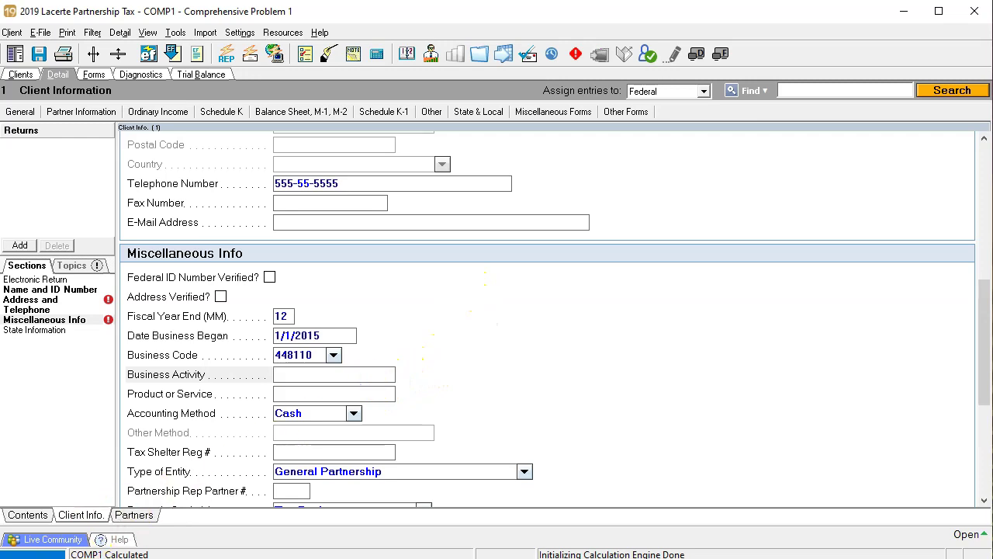
key("Tab")
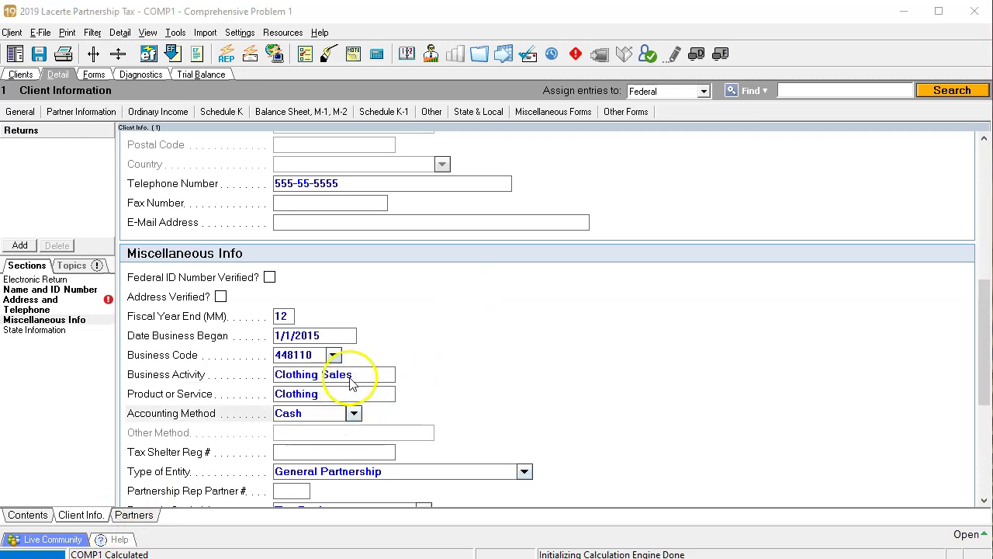
left_click(354, 413)
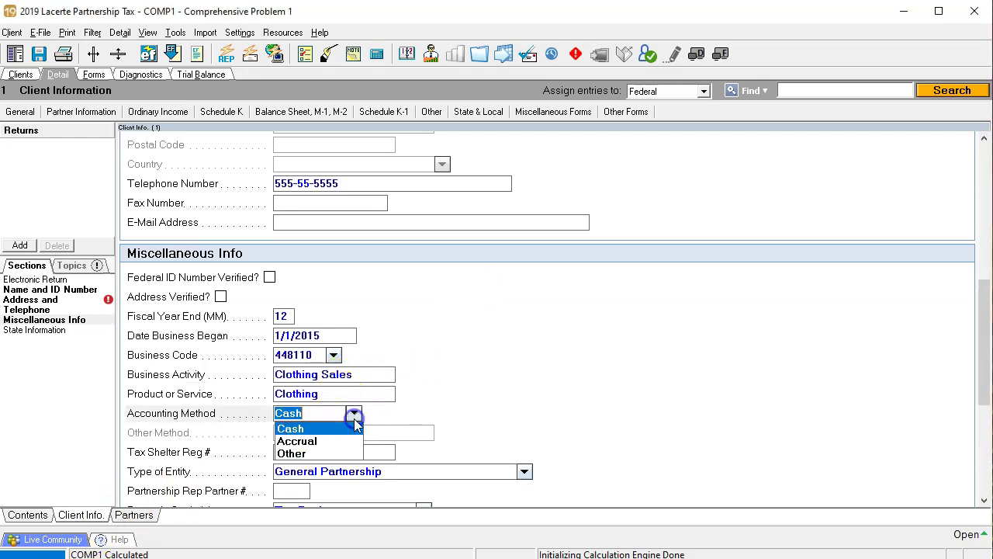
left_click(339, 443)
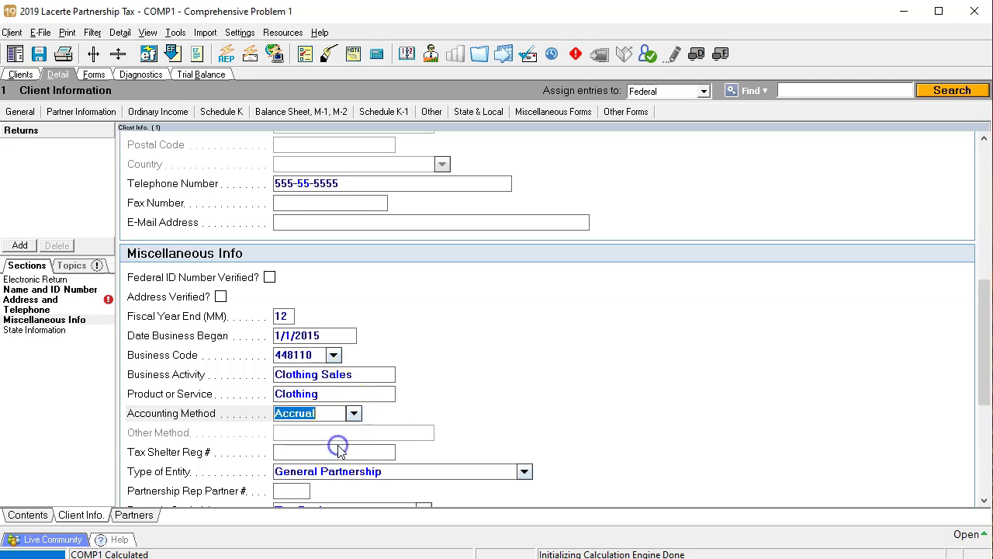
left_click(501, 379)
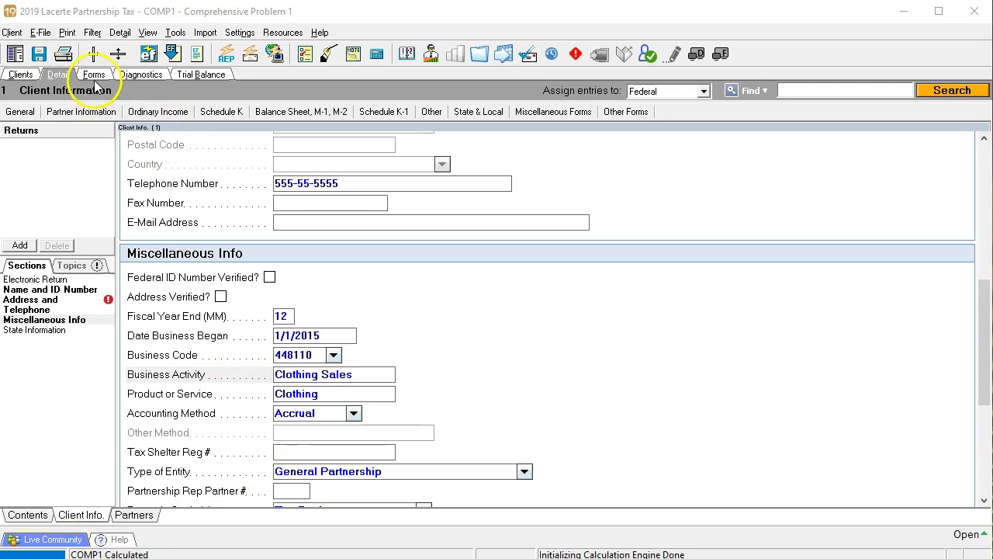
left_click(93, 75)
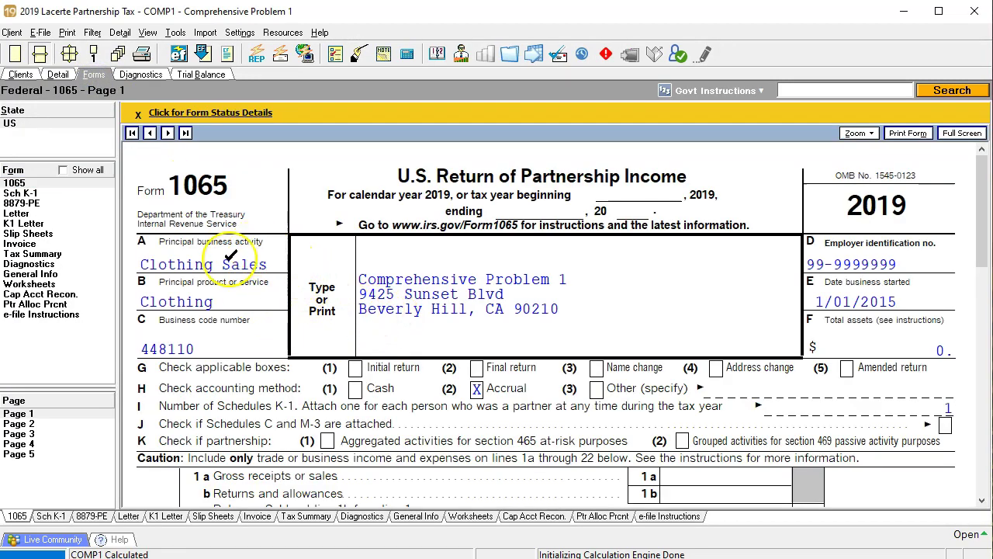
left_click(250, 294)
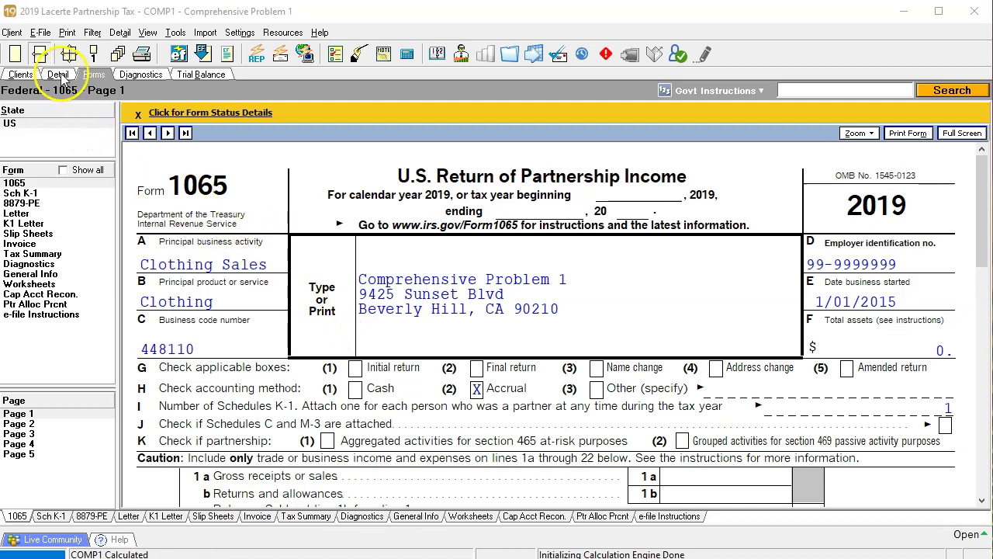
left_click(62, 76)
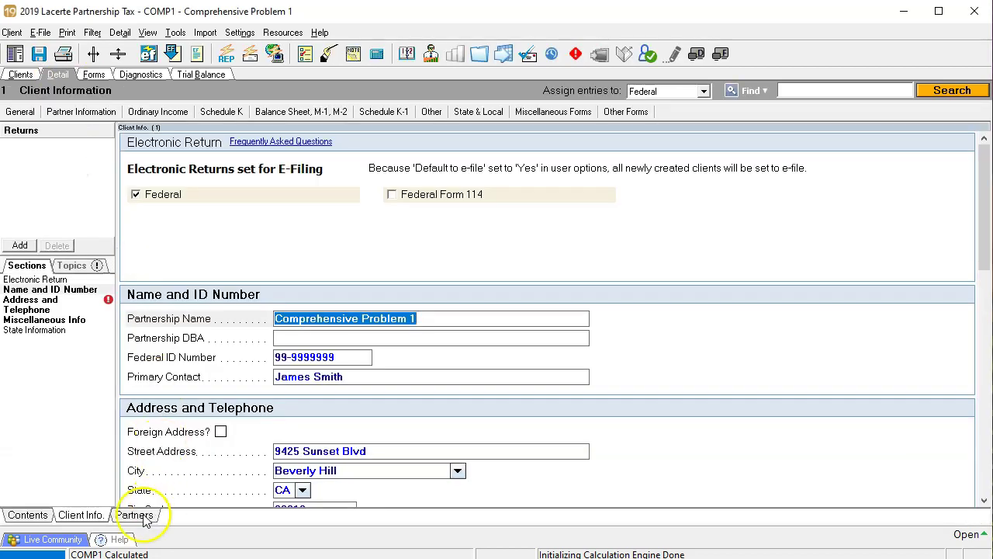
Step: Enter the first partner's name, correcting a typo, and their ID number
left_click(143, 517)
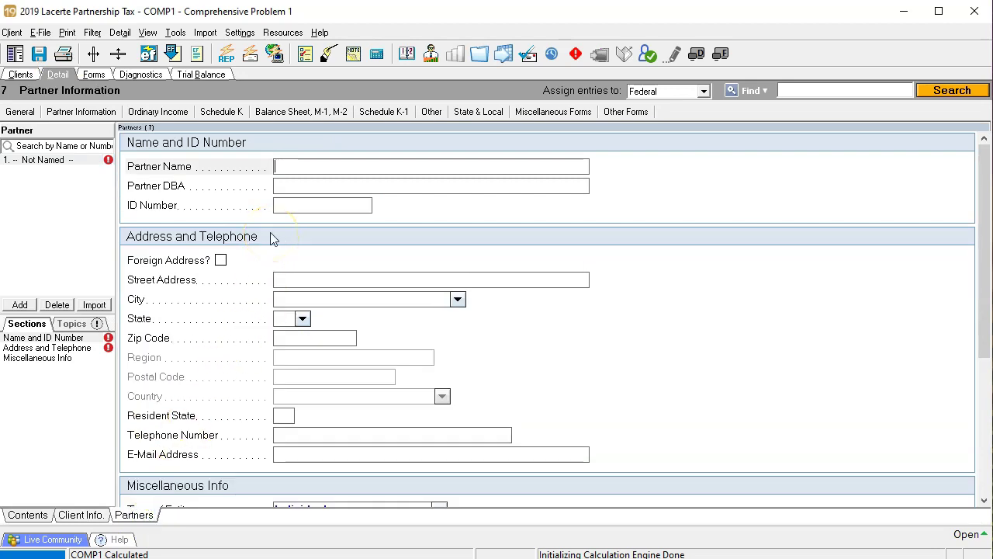
key("Left")
key("Left")
key("BackSpace")
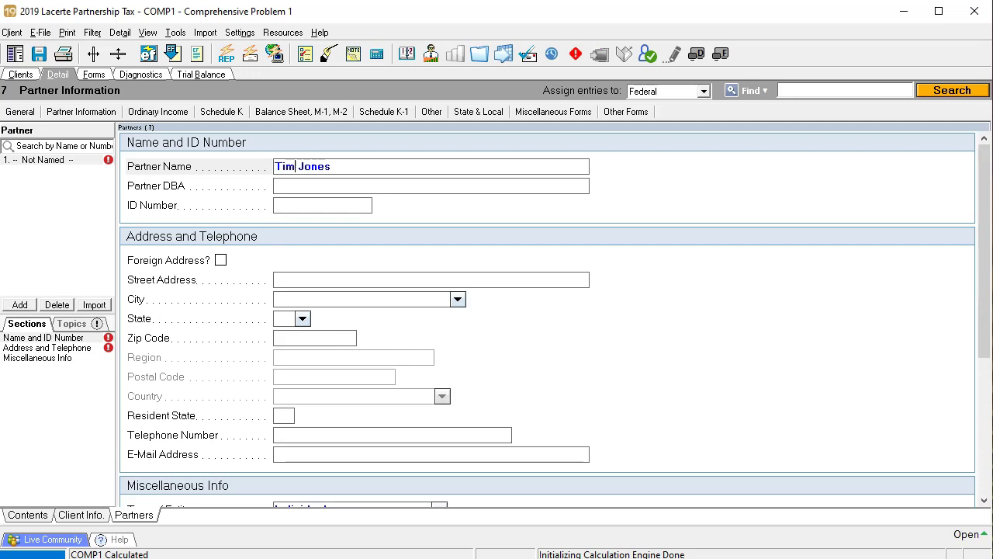
left_click(299, 205)
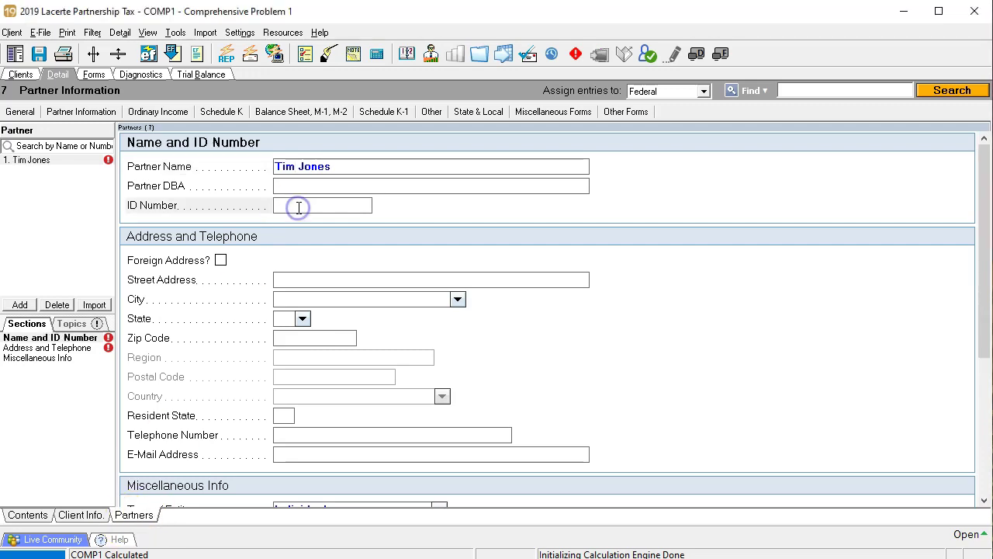
type("999-99-9999")
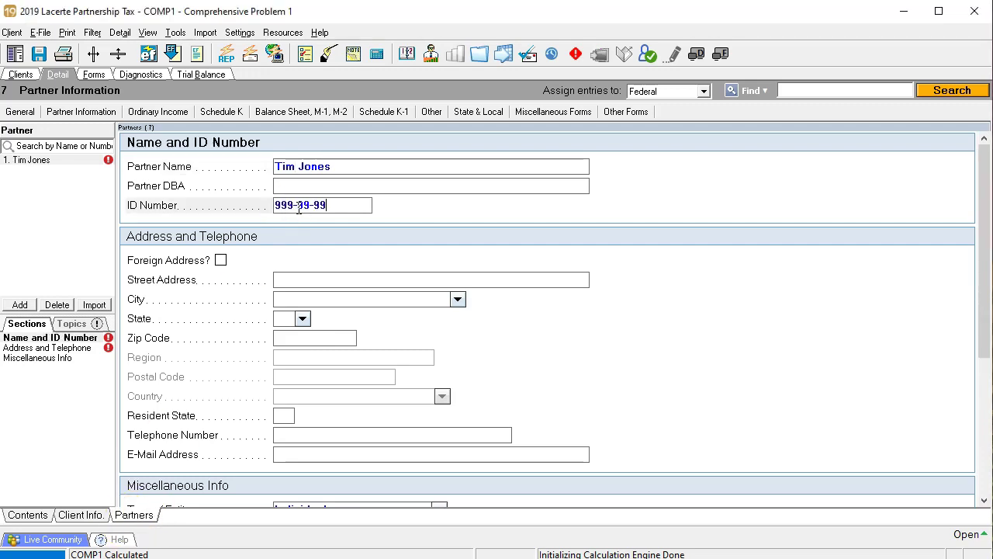
key("Tab")
key("Tab")
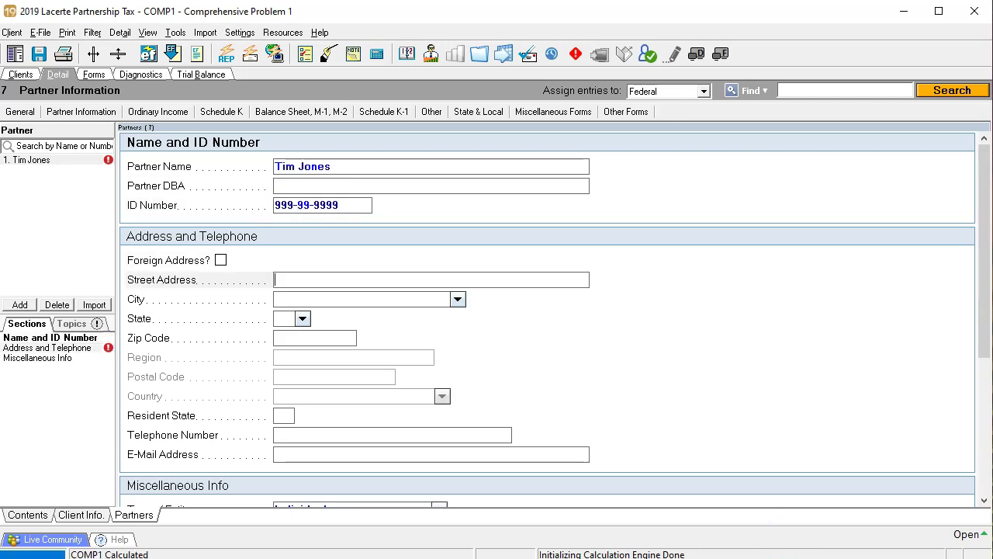
Step: Enter the first partner's California home address and mark them as a general partner
left_click(311, 299)
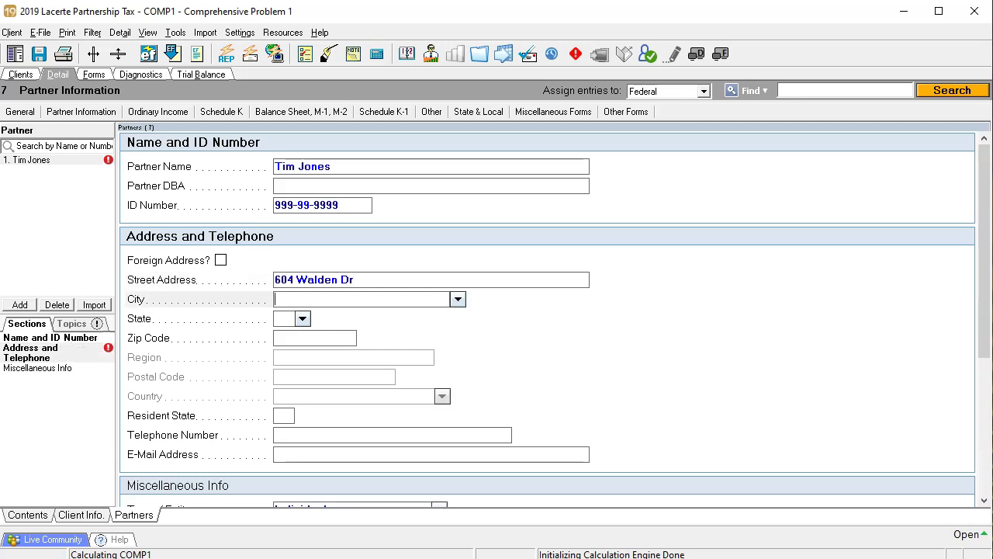
type("Beverly")
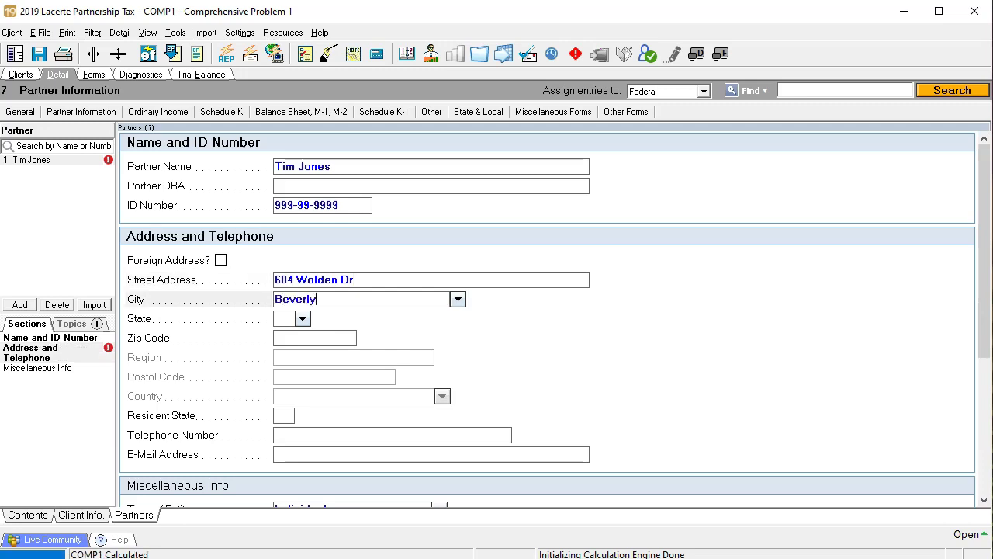
type(" Hills")
key("Tab")
type("ca")
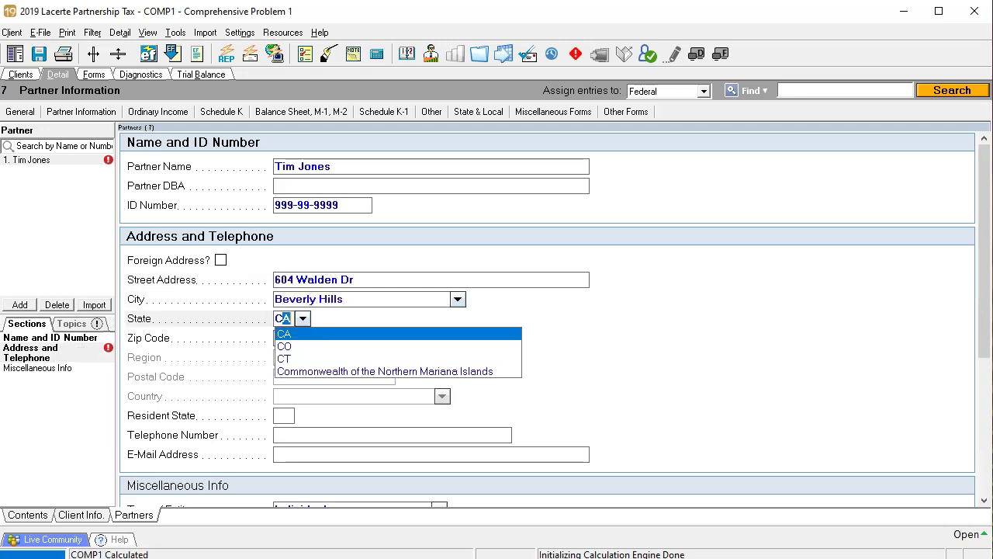
key("Tab")
type("90210")
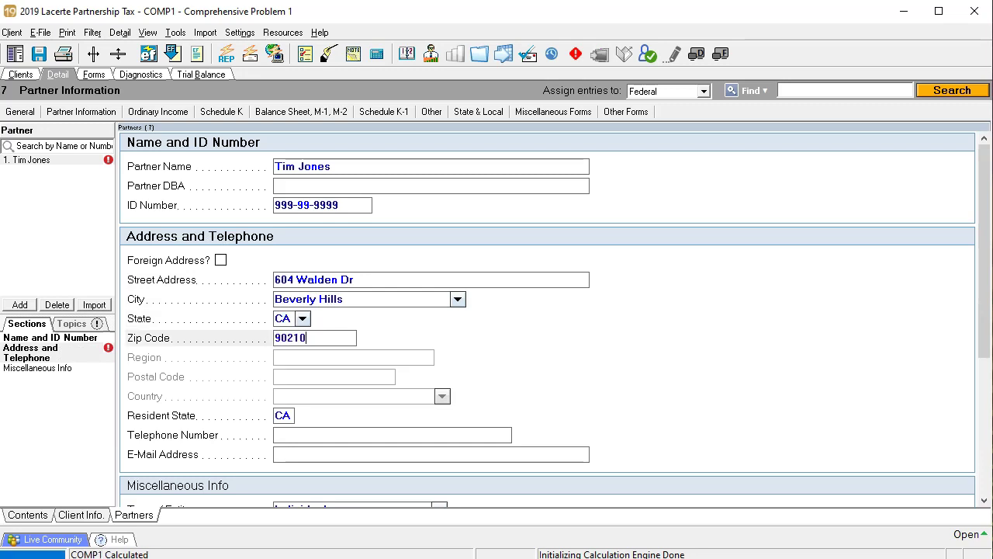
key("Tab")
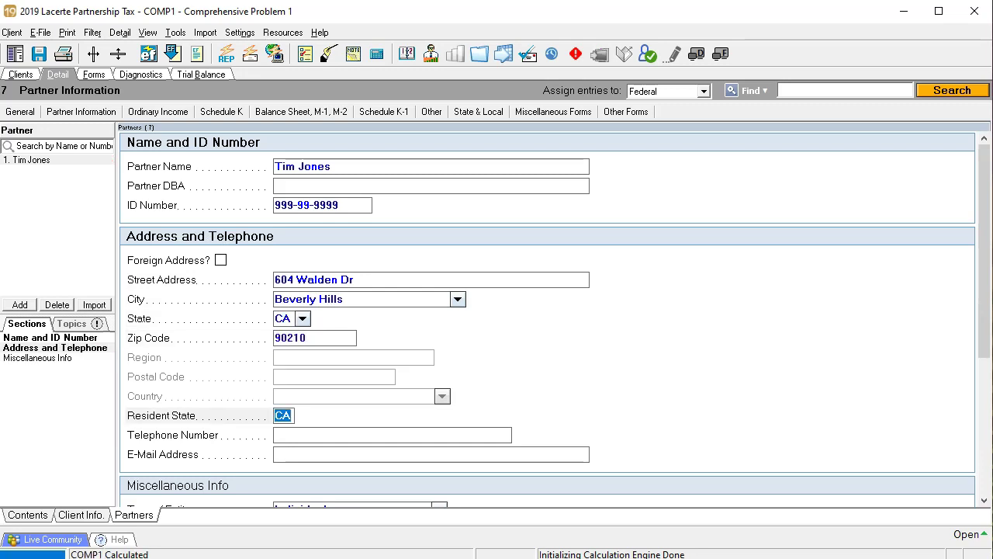
scroll(733, 315, "down", 3)
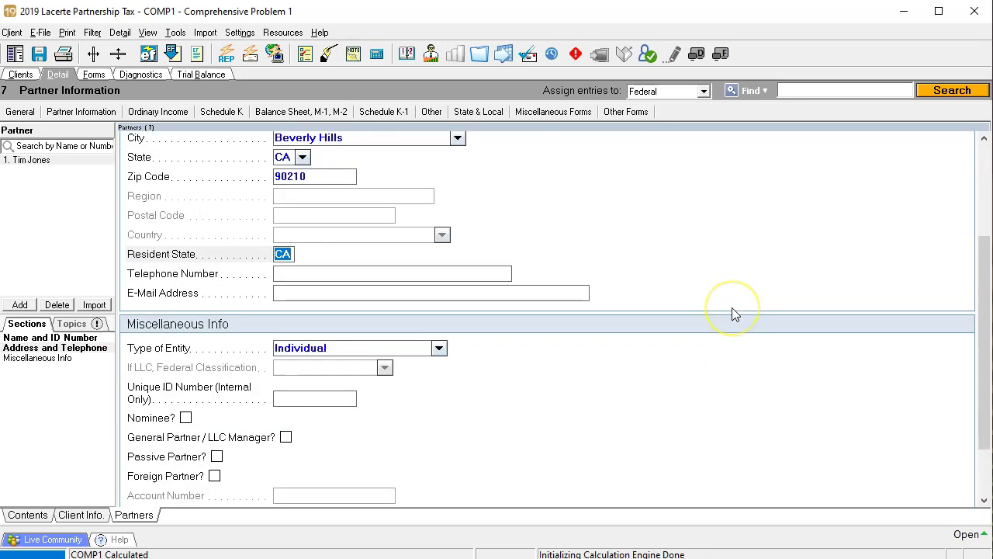
scroll(734, 315, "down", 2)
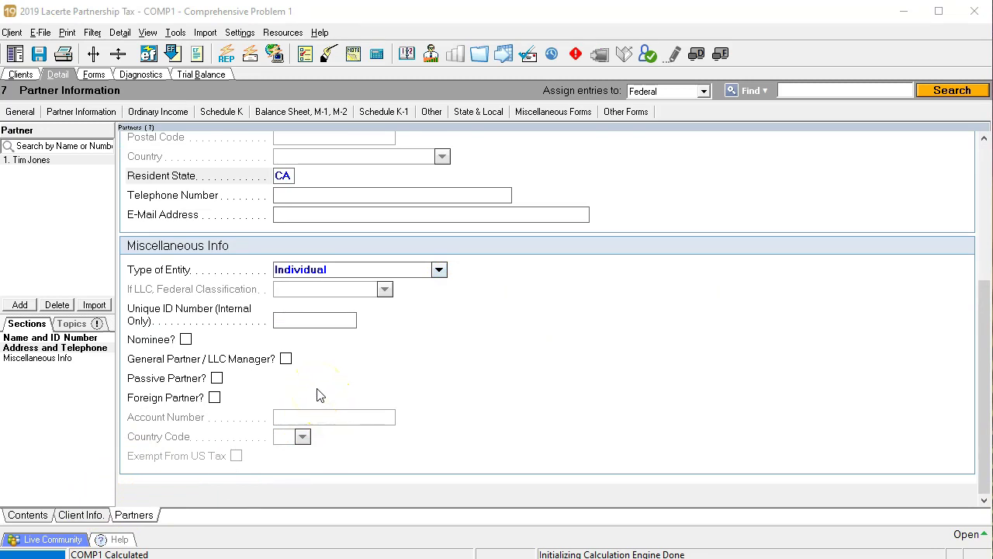
left_click(287, 360)
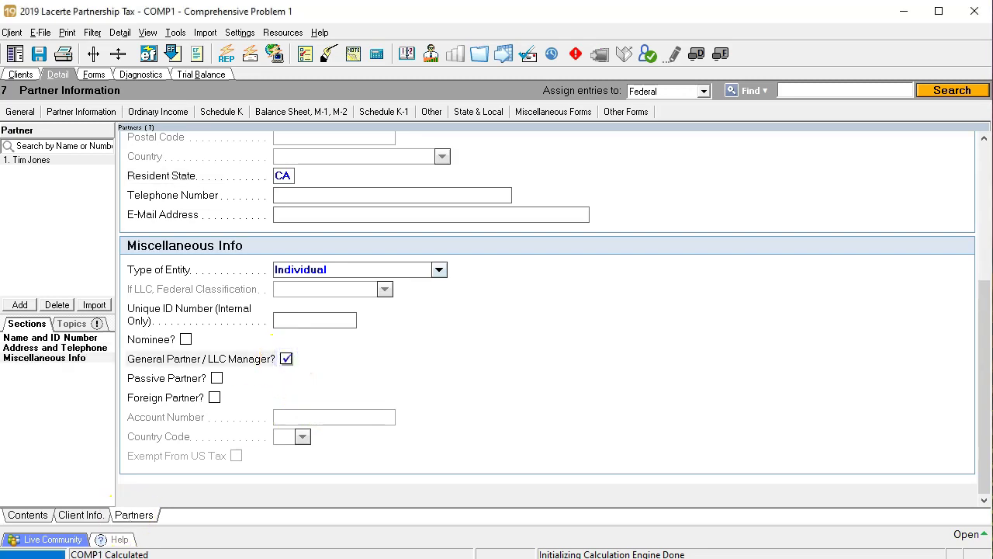
Step: Check the Type of Entity in Miscellaneous Info and keep General Partnership
scroll(97, 531, "up", 3)
left_click(81, 515)
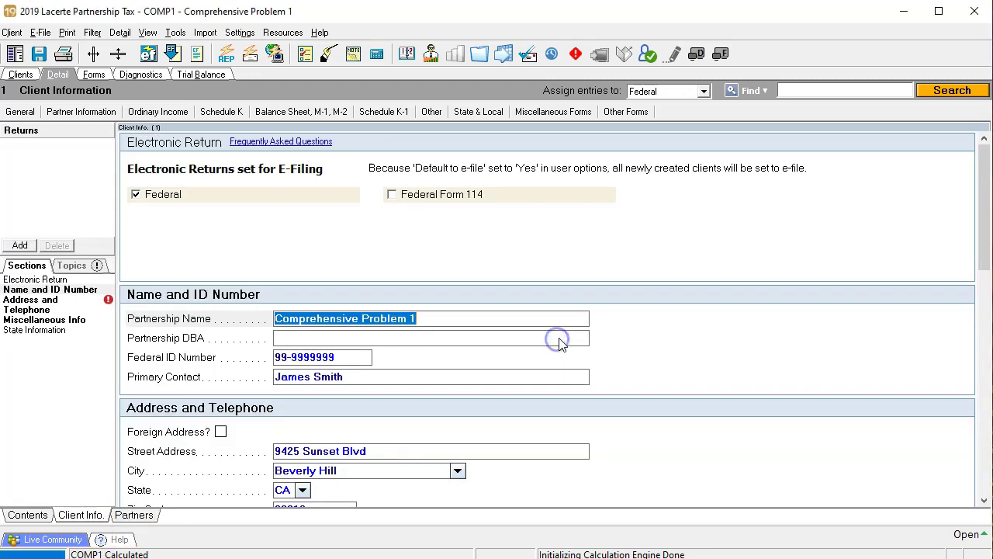
scroll(557, 339, "down", 1)
scroll(562, 346, "down", 1)
scroll(562, 344, "down", 2)
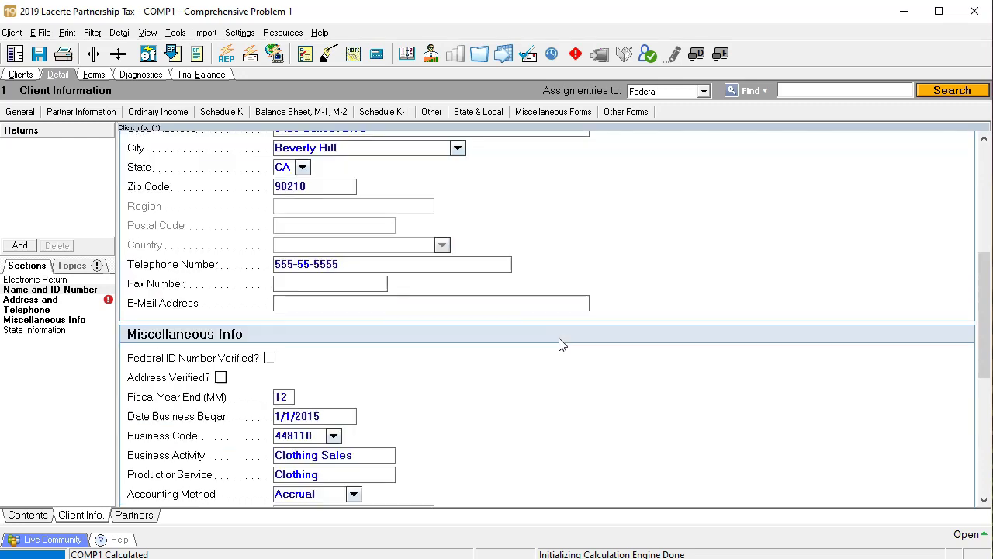
scroll(562, 344, "down", 1)
left_click(553, 374)
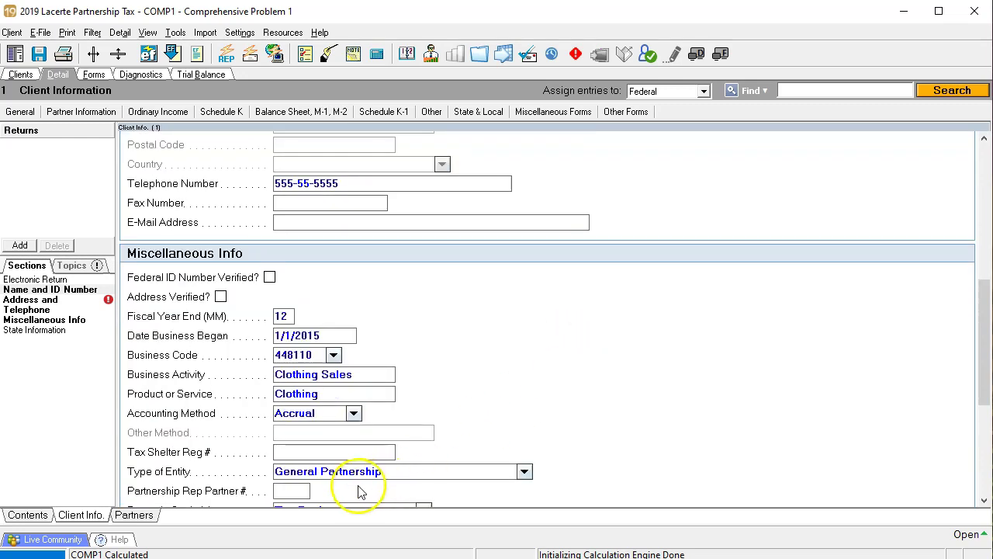
left_click(526, 472)
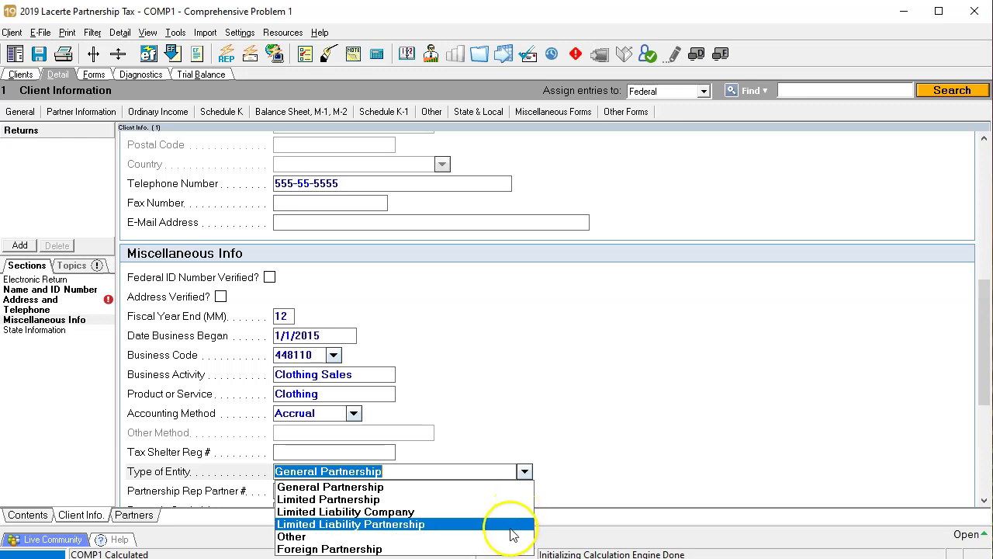
left_click(685, 410)
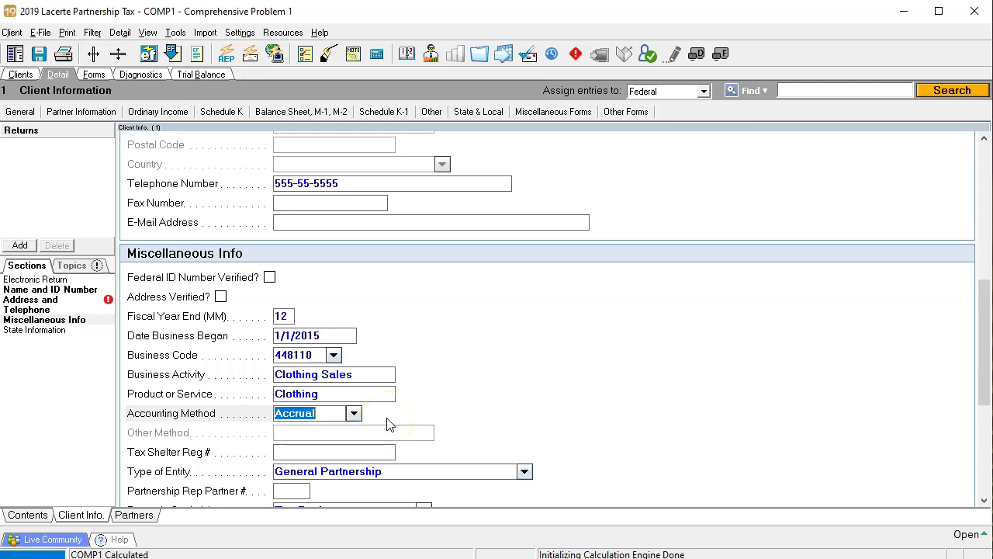
Step: Add a second partner and enter their name and ID number
left_click(143, 517)
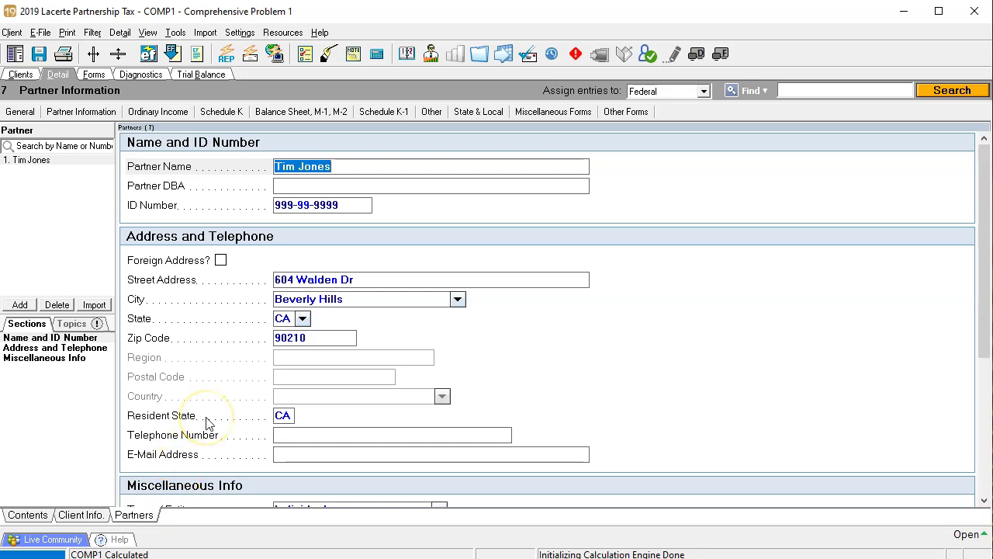
scroll(207, 423, "down", 5)
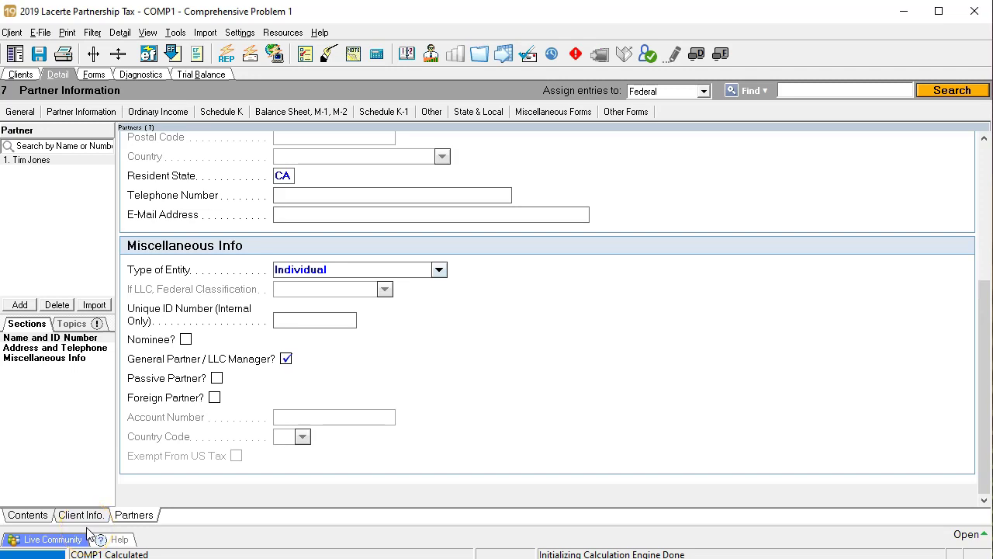
left_click(21, 305)
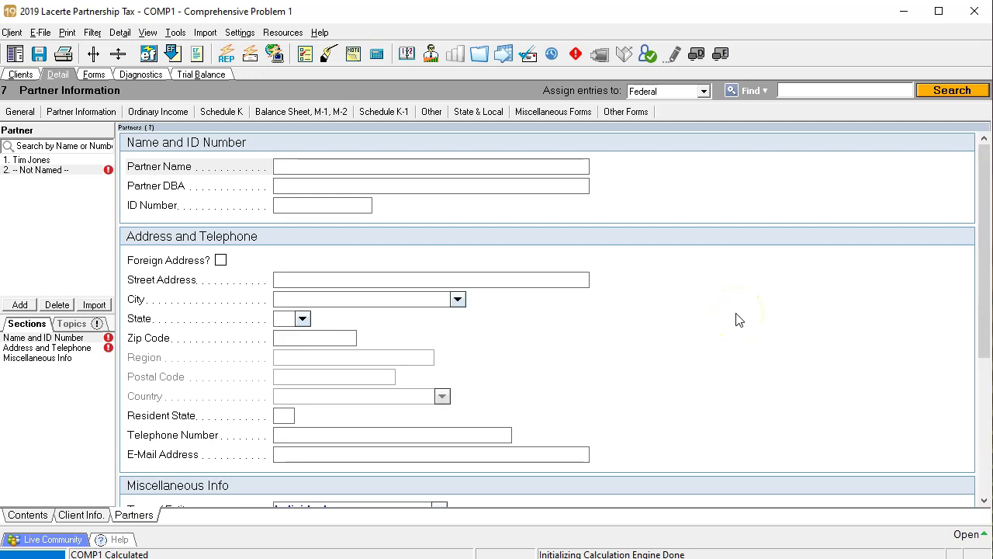
type("James S")
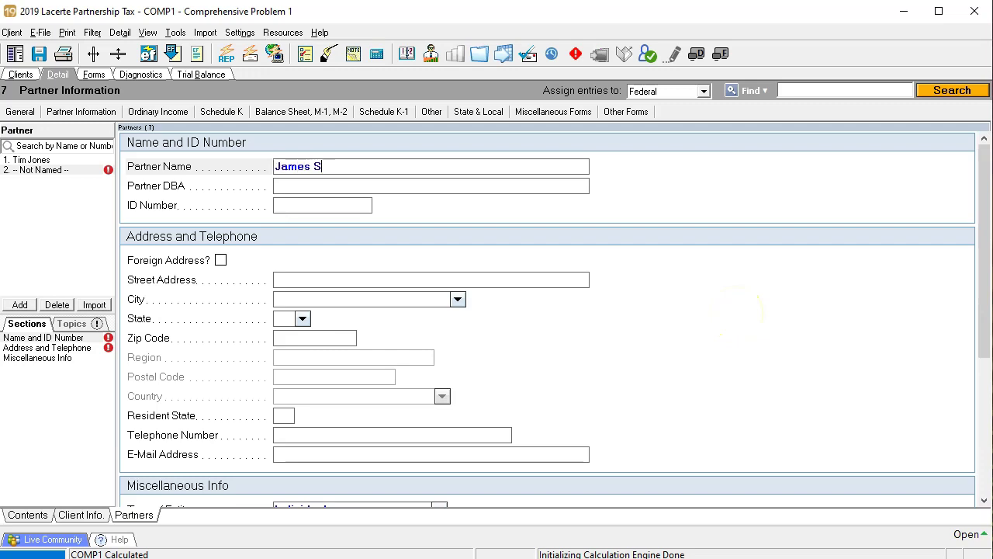
type("mith")
key("Tab")
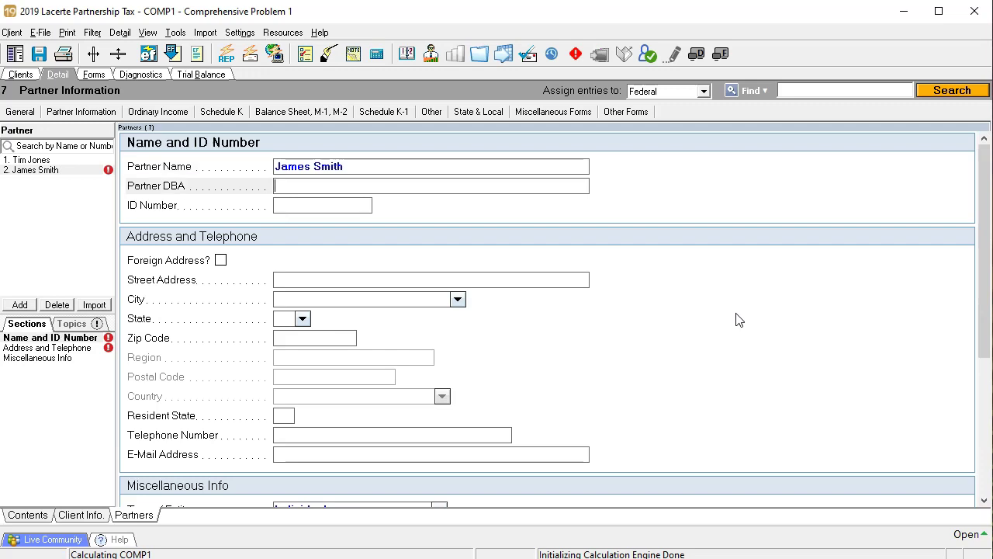
key("Tab")
type("999-99-9999")
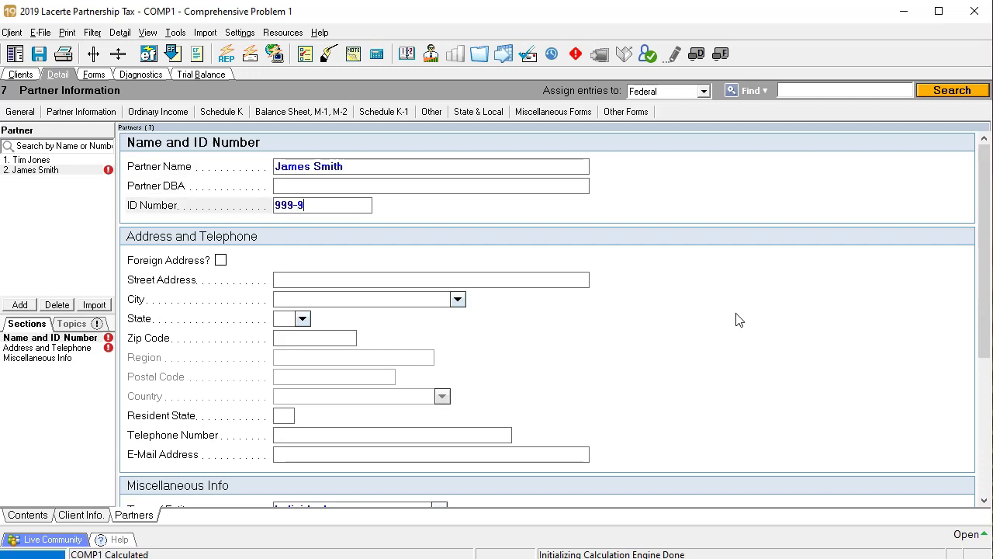
Step: Enter the second partner's California home address and mark them as a general partner
key("Tab")
key("Tab")
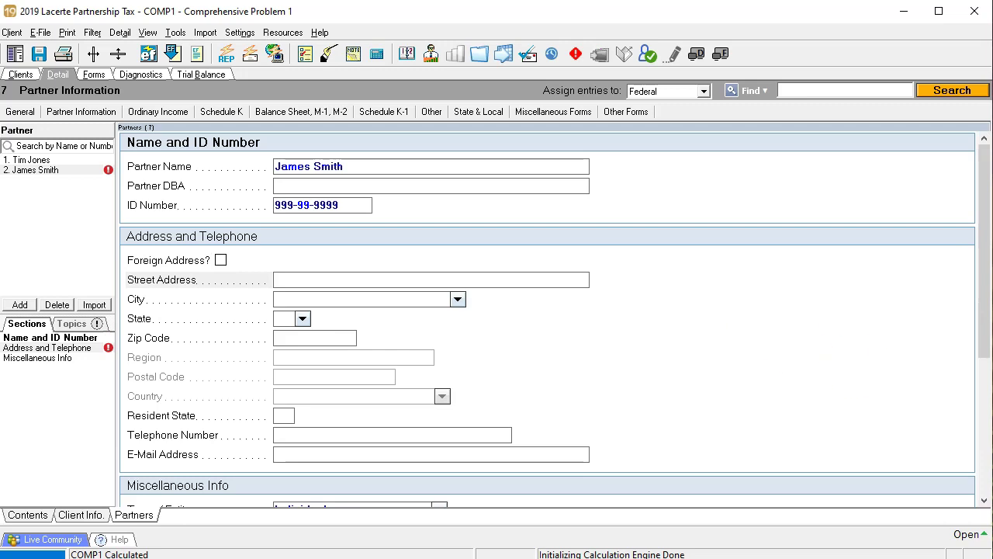
key("Tab")
type("B")
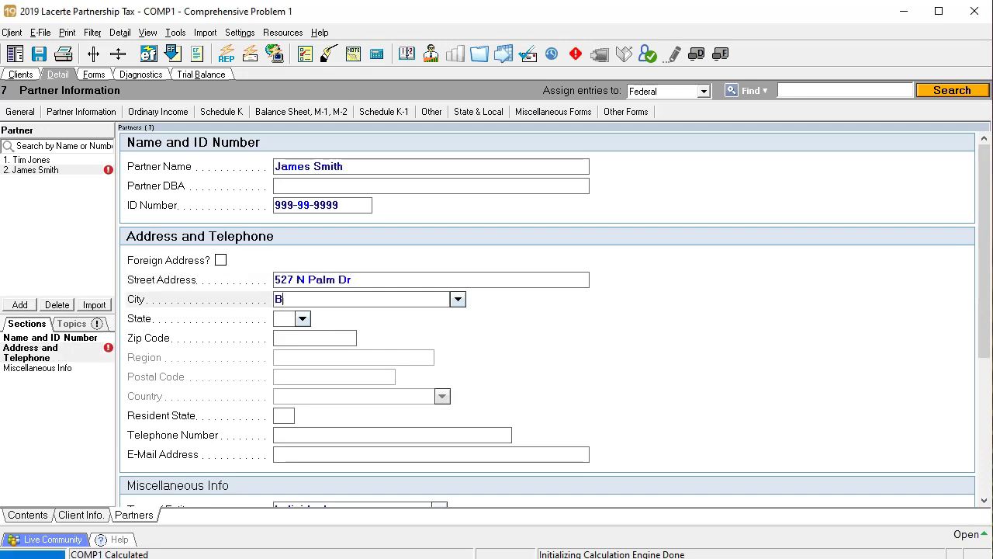
type("everly Hills")
key("Tab")
type("c")
key("Tab")
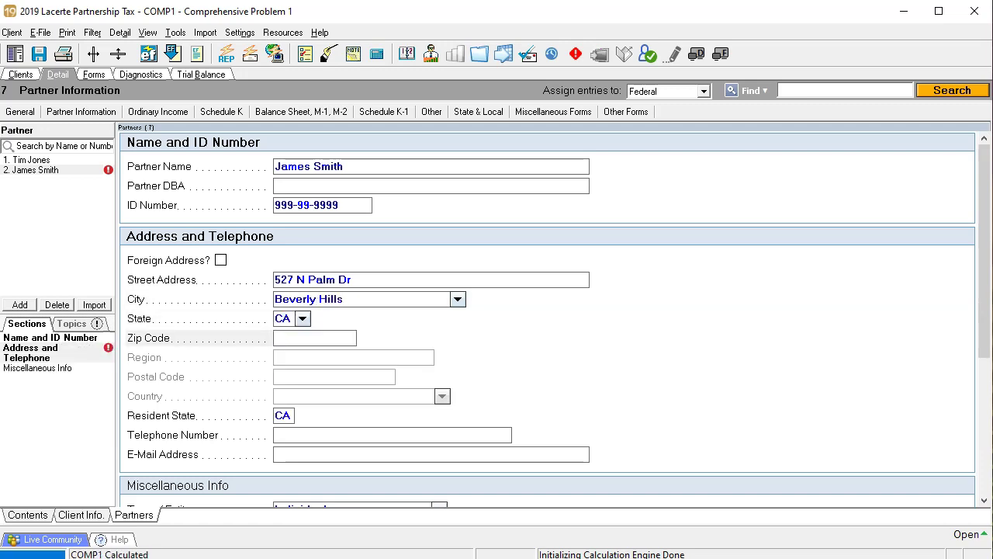
type("90210")
key("Tab")
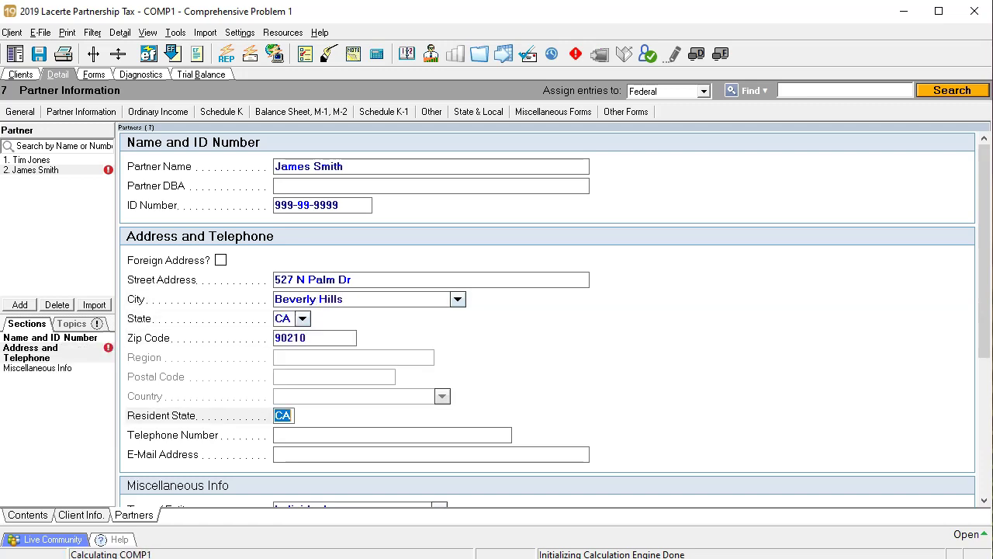
key("Tab")
scroll(754, 388, "down", 3)
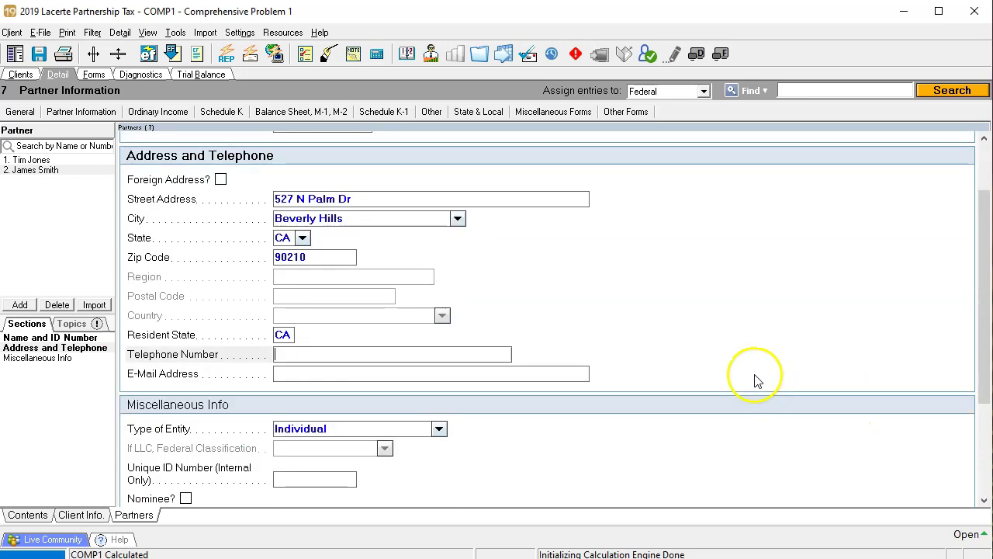
scroll(754, 380, "down", 2)
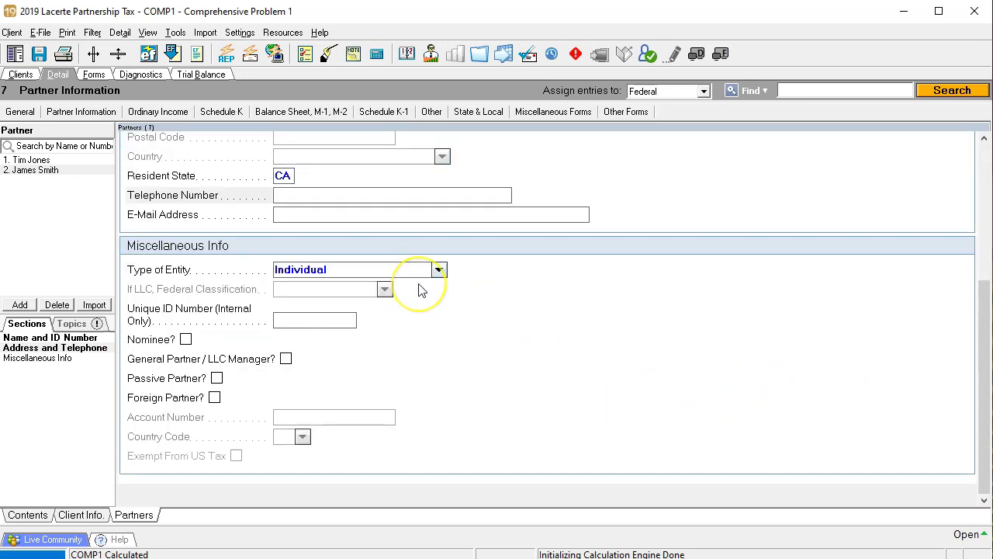
left_click(287, 360)
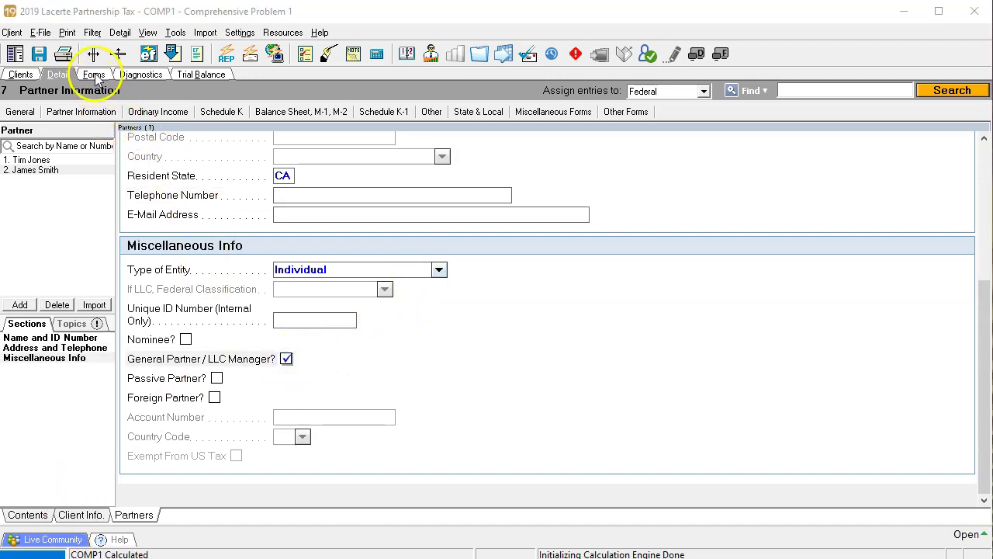
Step: Display Form 1065 page 1 showing Accrual checked and 2 Schedules K-1
left_click(94, 75)
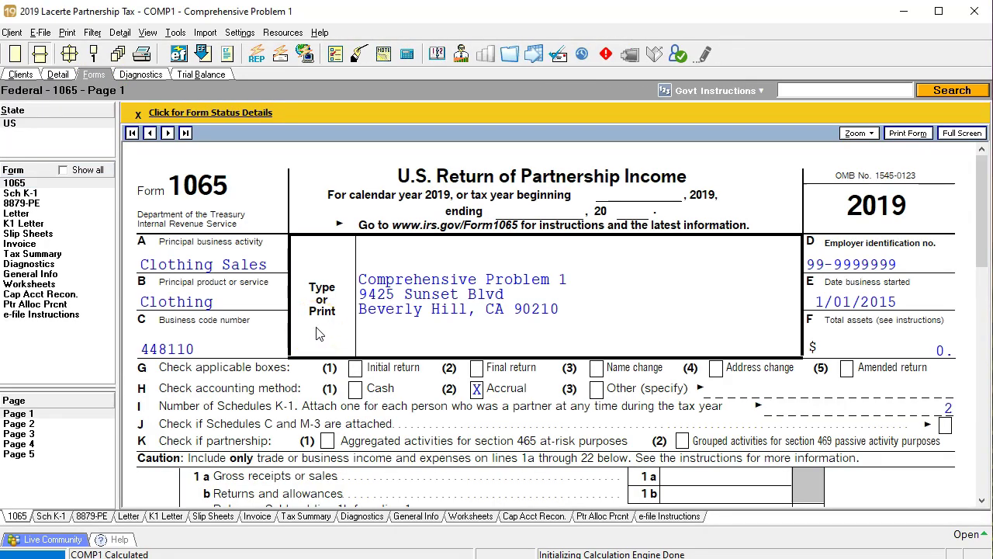
left_click(323, 309)
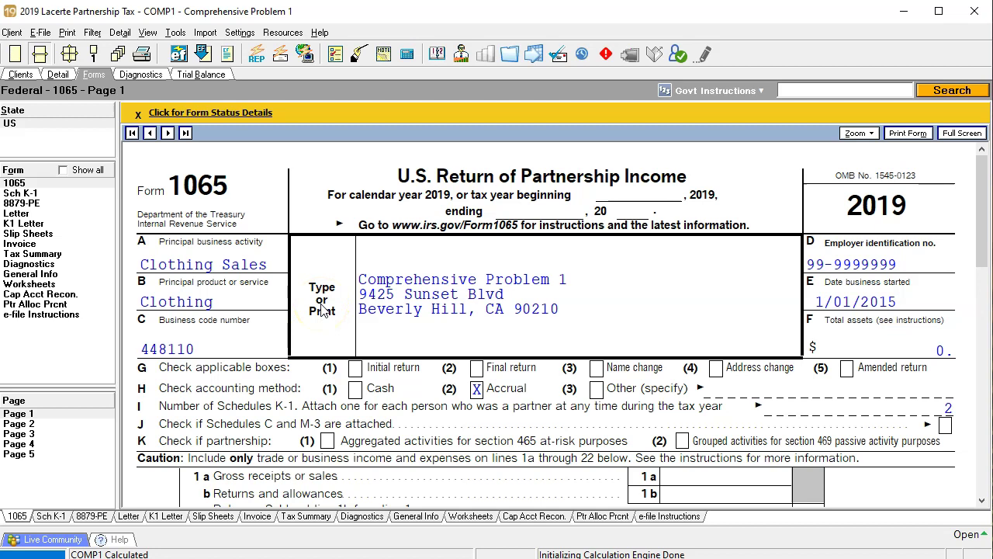